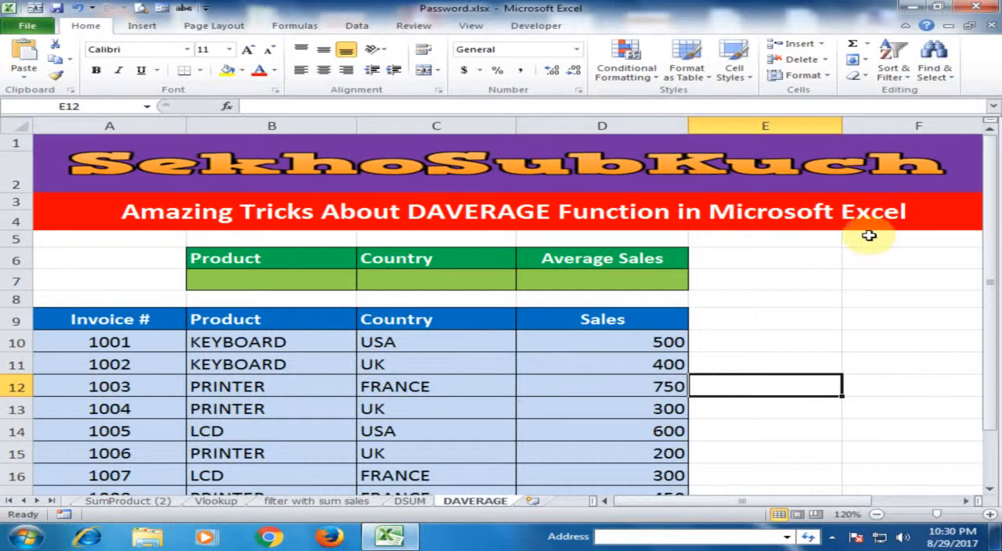
Enter the formula =DAVERAGE(A9:D19,D9,B6:C7) in cell D7 under Average Sales.
left_click_drag(990, 258, 988, 315)
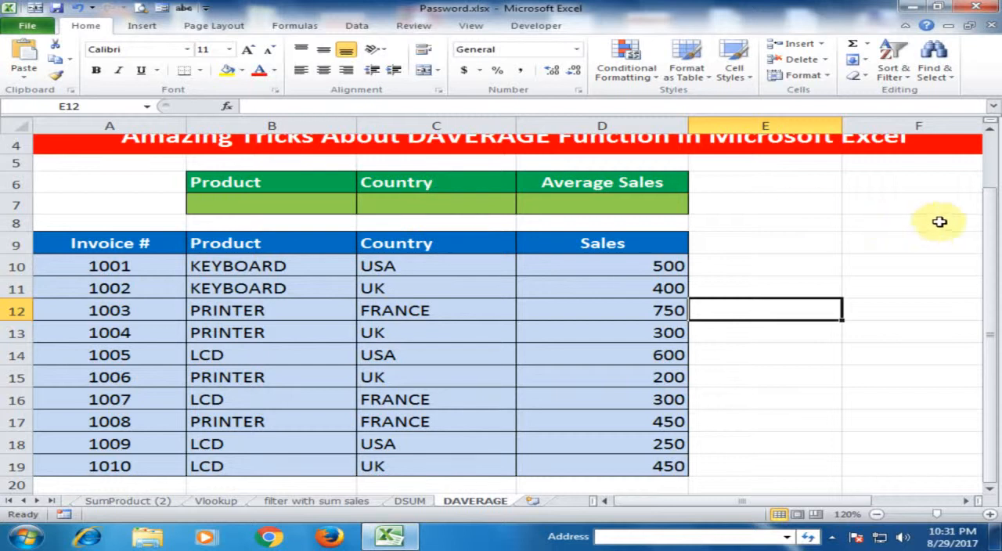
left_click(656, 200)
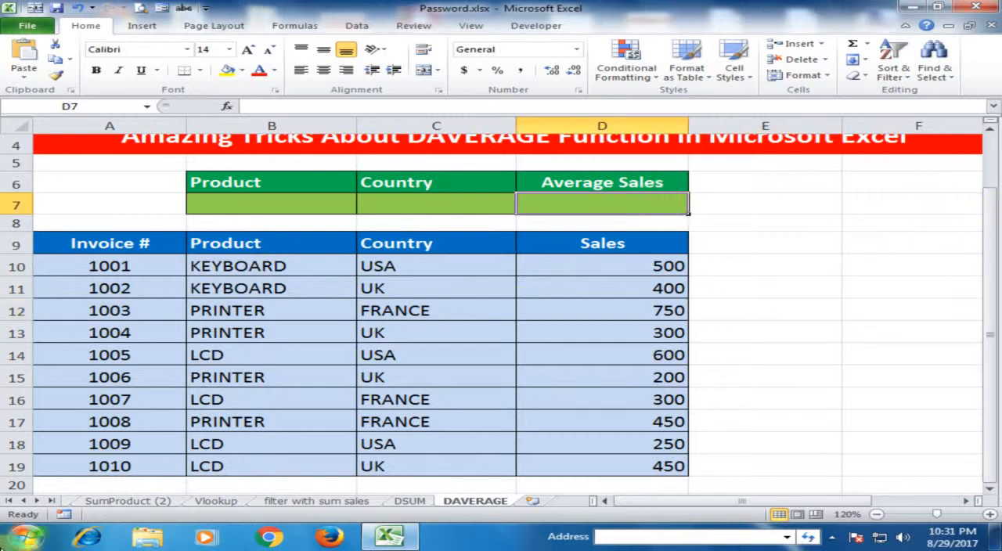
type("=")
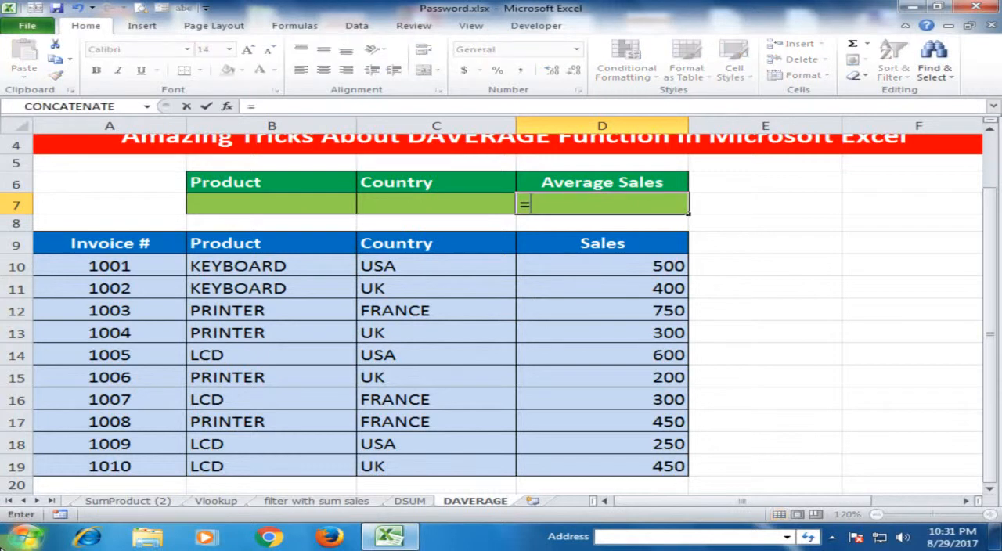
type("dav")
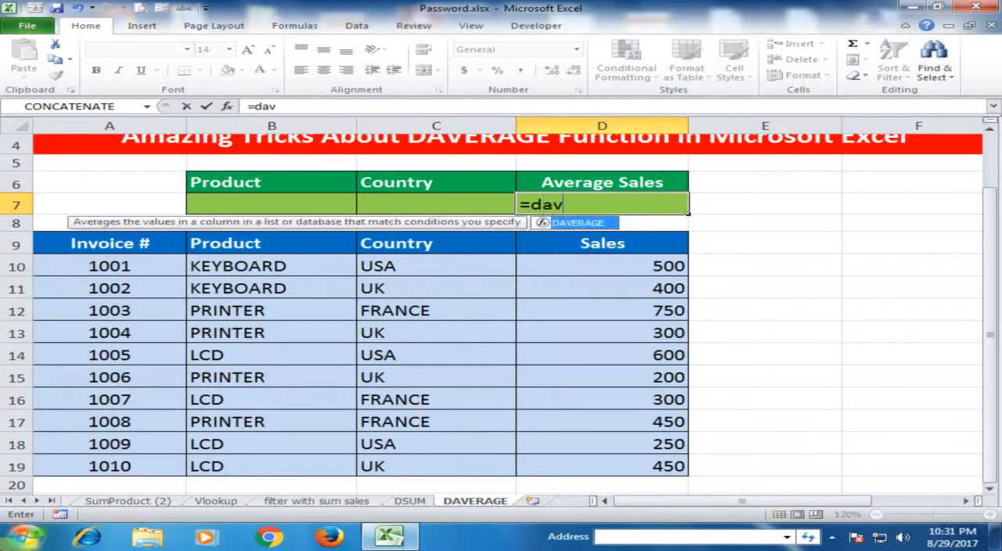
key("Tab")
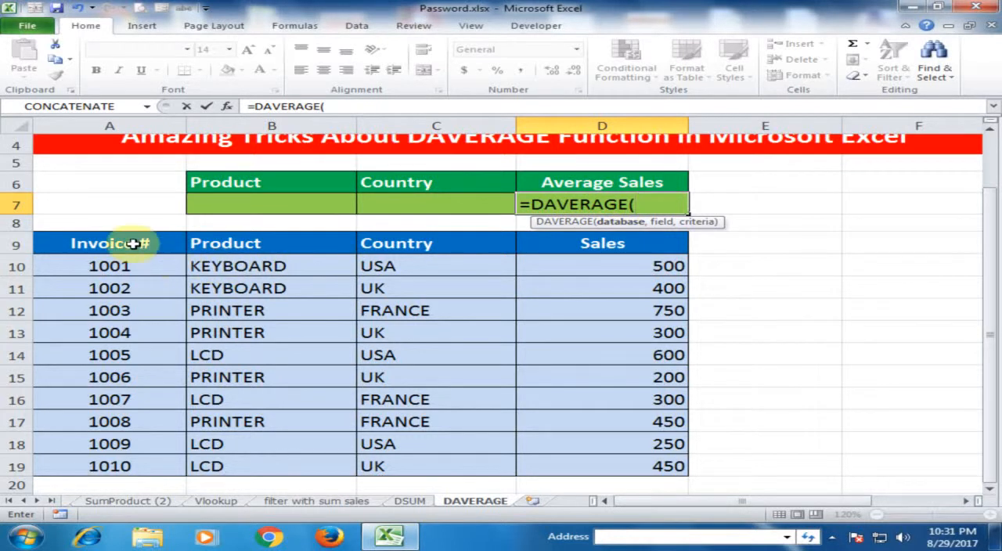
left_click_drag(133, 244, 629, 468)
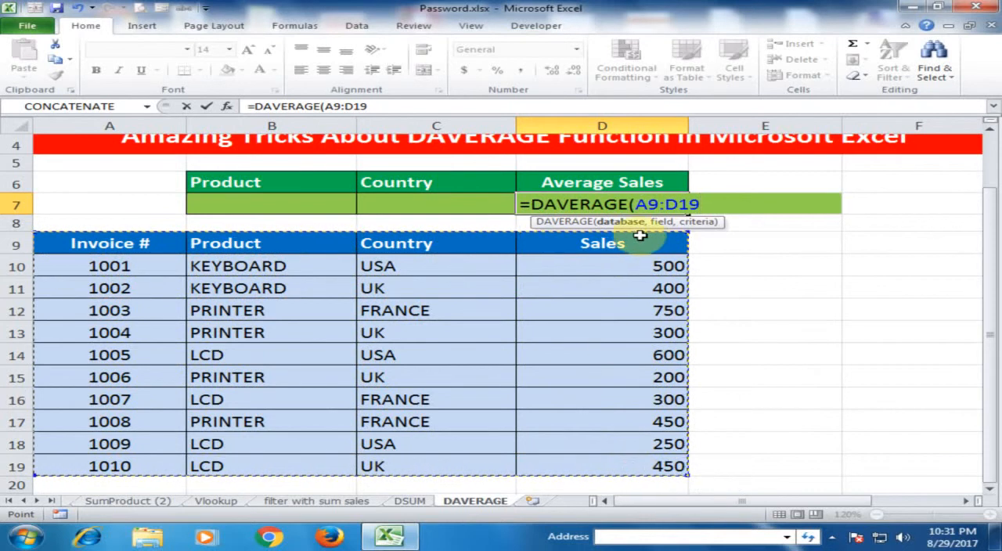
type(",")
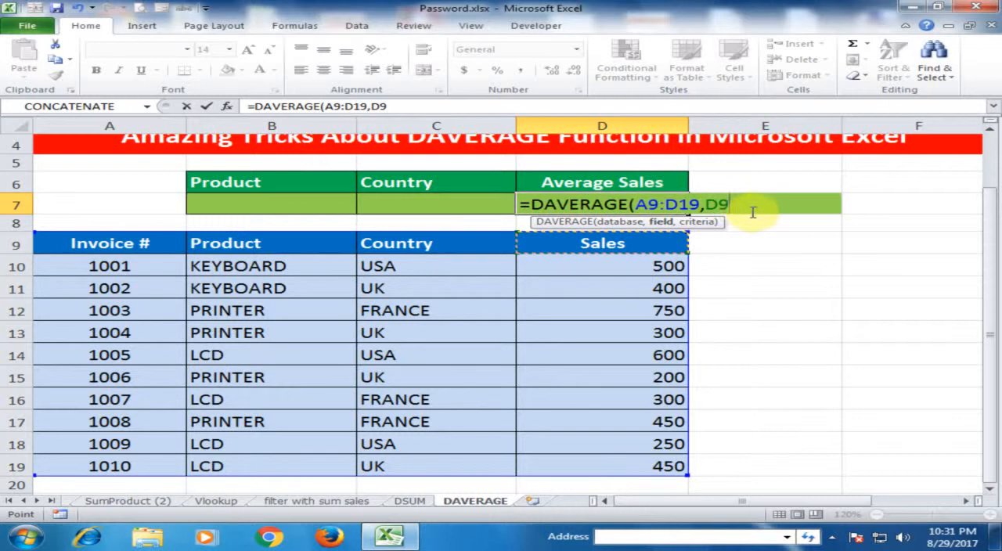
type(",")
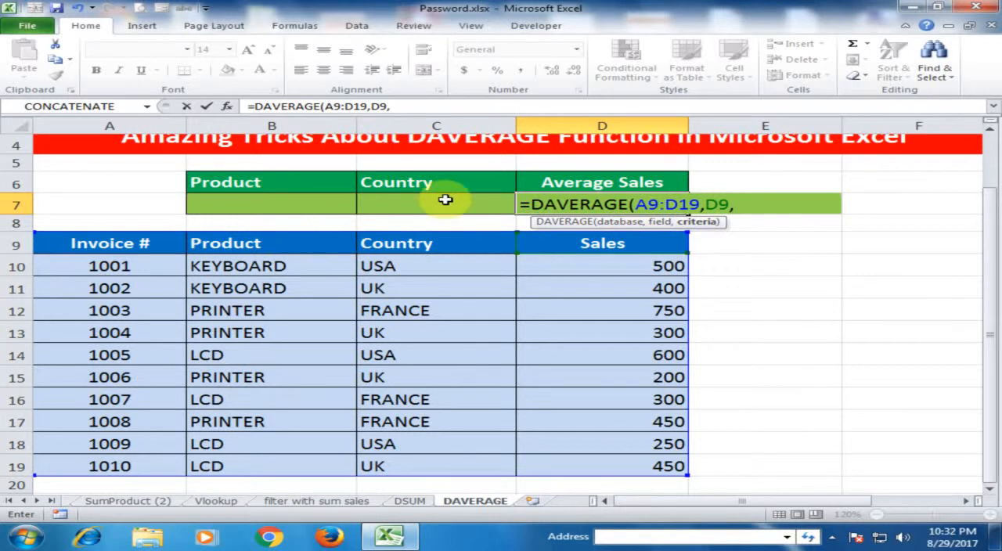
left_click_drag(262, 186, 460, 211)
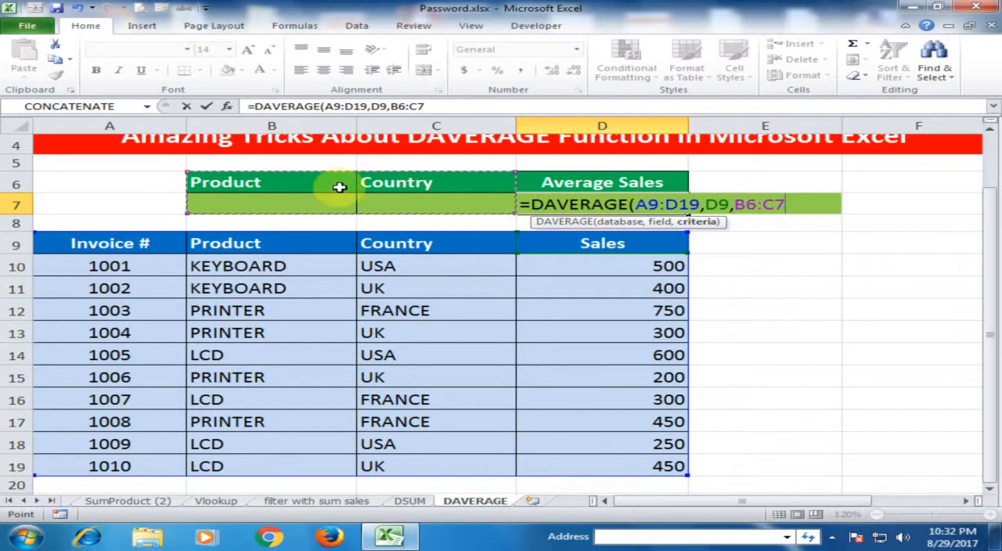
key("Return")
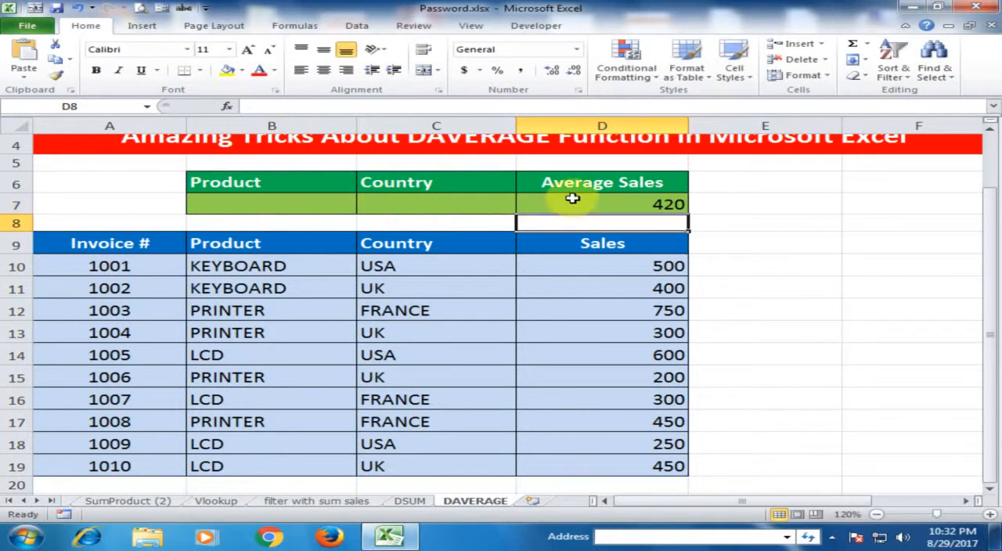
left_click(580, 202)
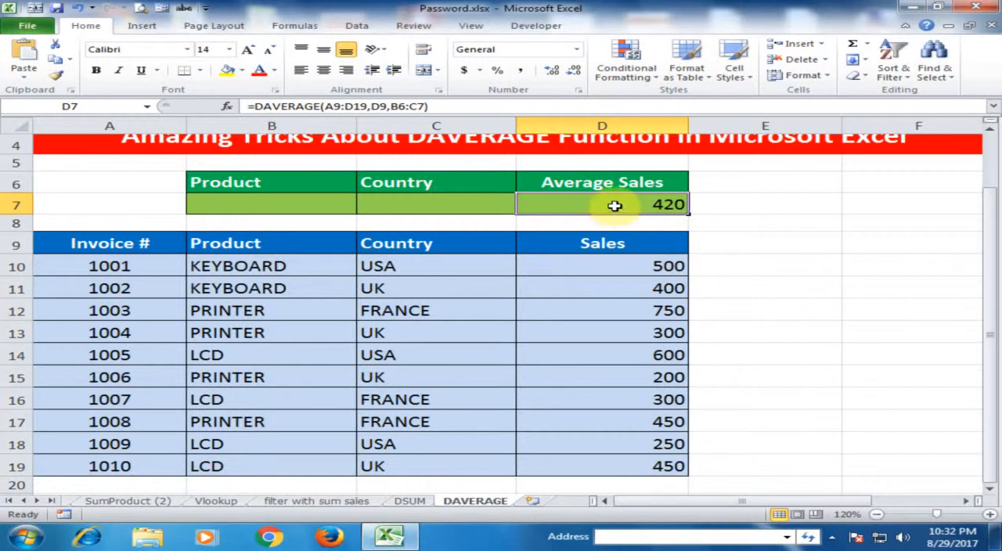
Enter KEYBOARD as the product criterion in cell B7 and check the Average Sales cell.
left_click(260, 201)
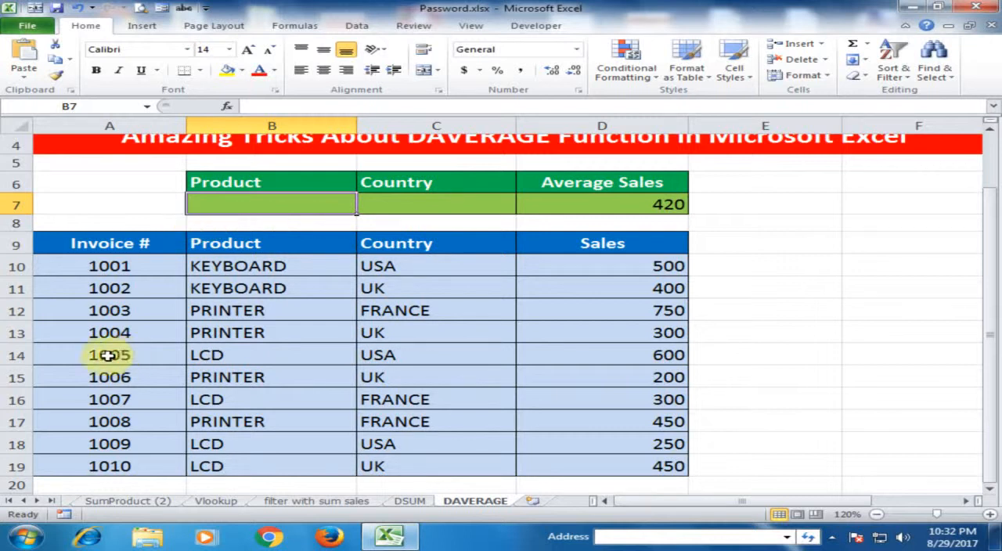
type("k")
type("KEYBOARD")
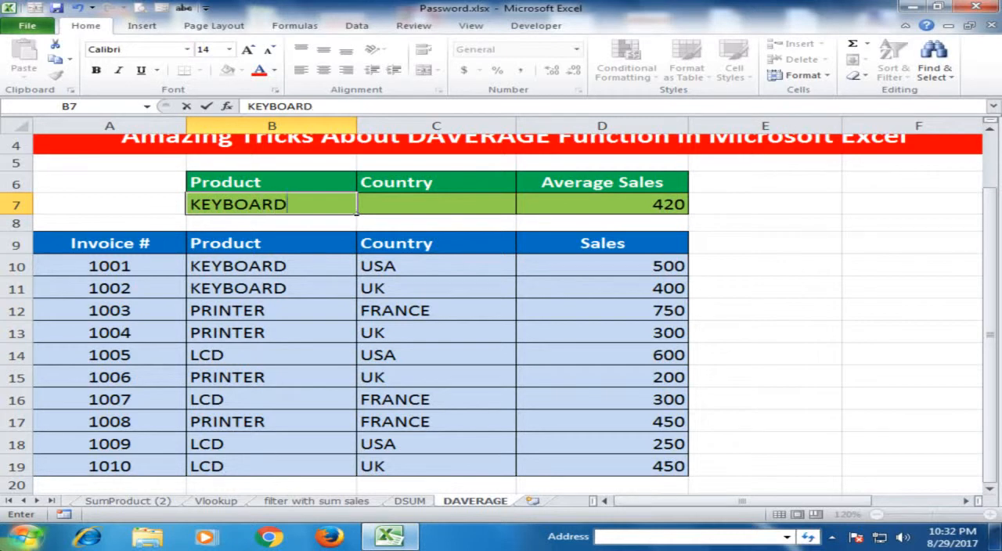
key("Return")
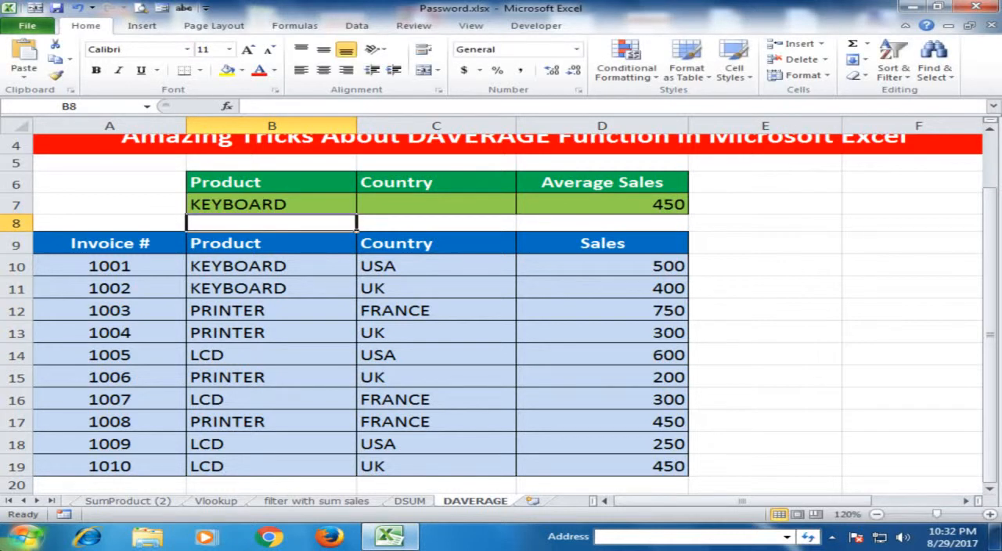
left_click(598, 204)
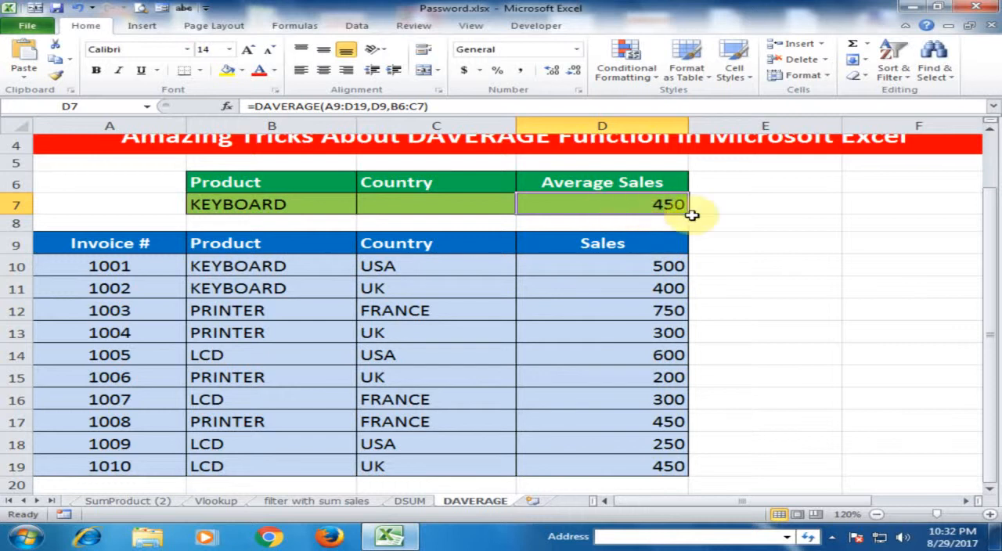
Set the product criterion in cell B7 to LCD.
left_click(301, 206)
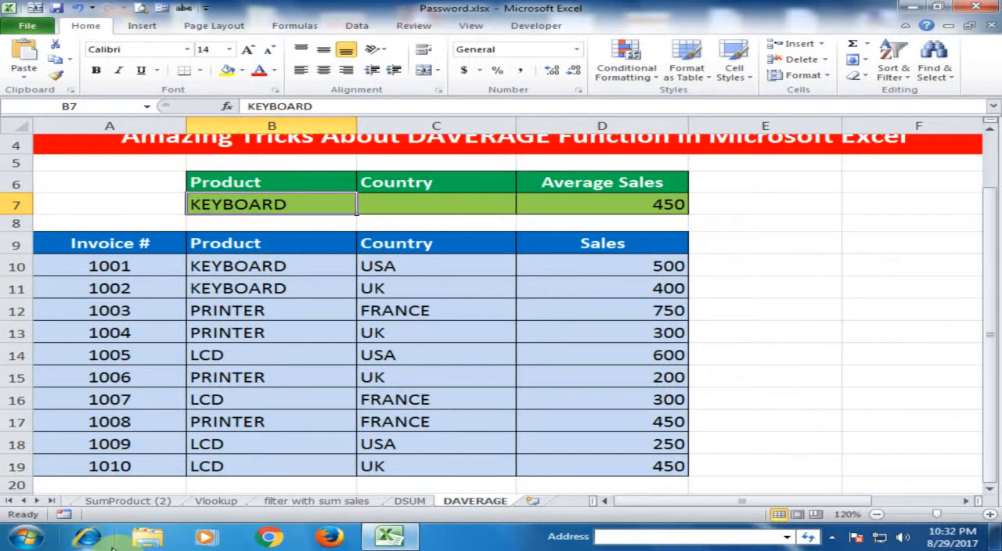
type("LCD")
key("Return")
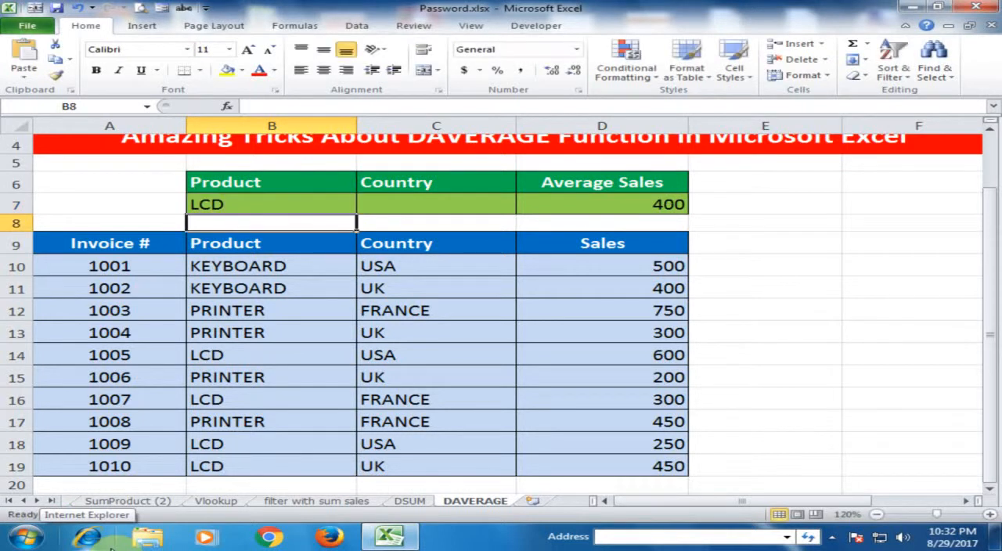
Compare the sales of each LCD row in the invoice table with the Average Sales formula cell.
left_click(273, 201)
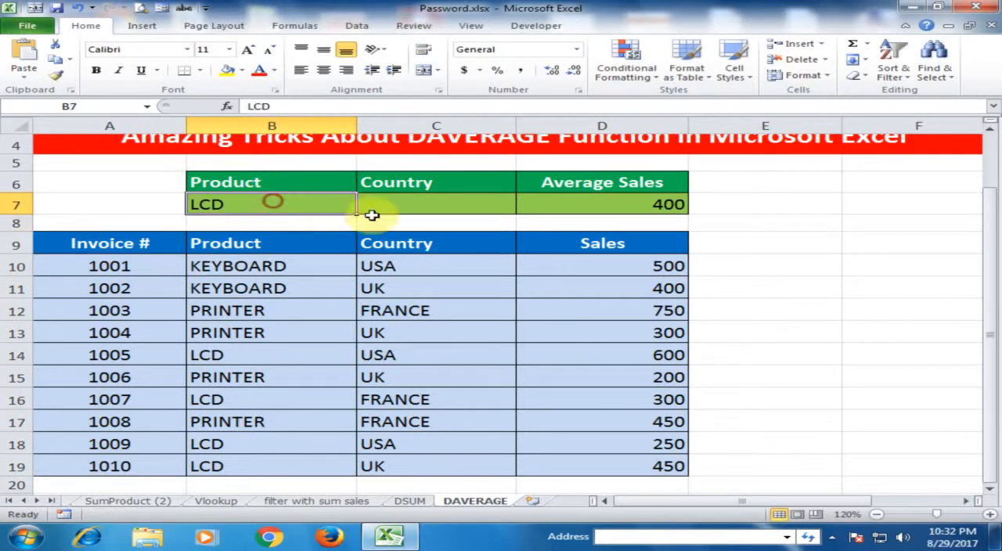
left_click(639, 203)
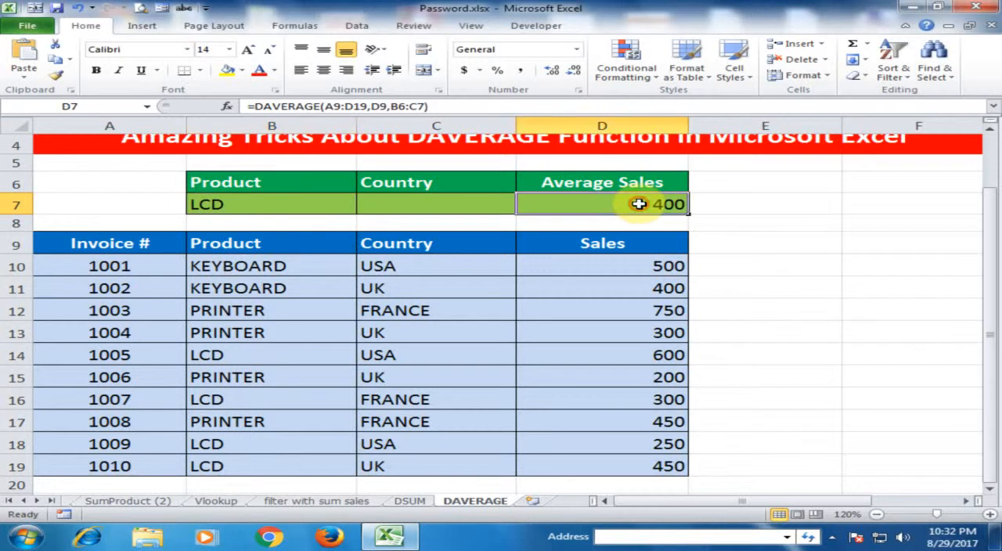
left_click(240, 358)
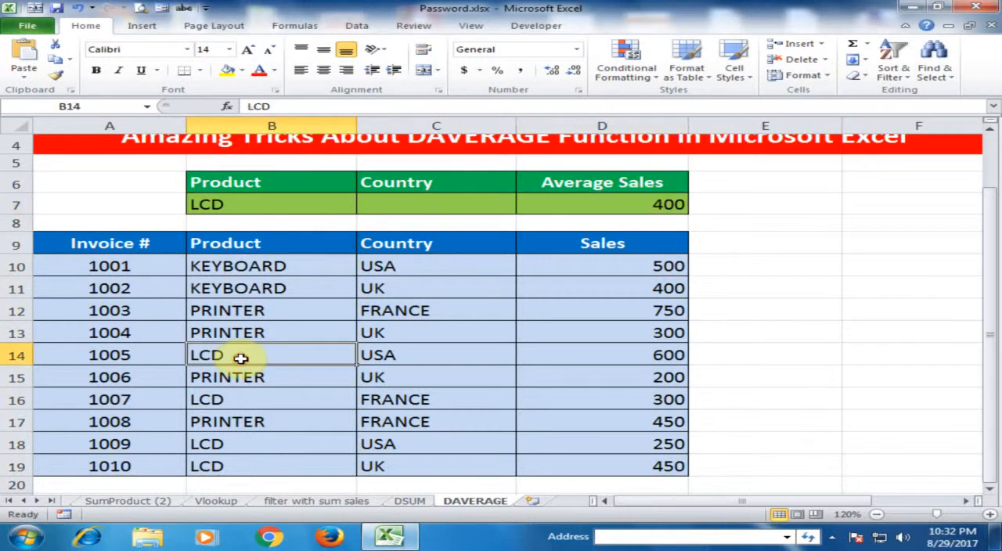
left_click(655, 357)
left_click(305, 399)
left_click(638, 397)
left_click(289, 444)
left_click(658, 443)
left_click(313, 468)
left_click(642, 468)
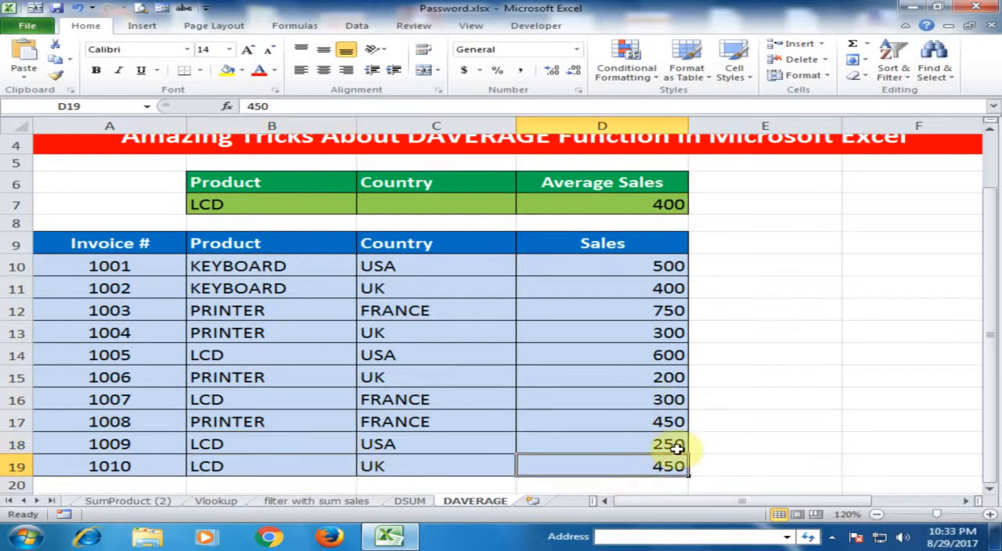
left_click(624, 202)
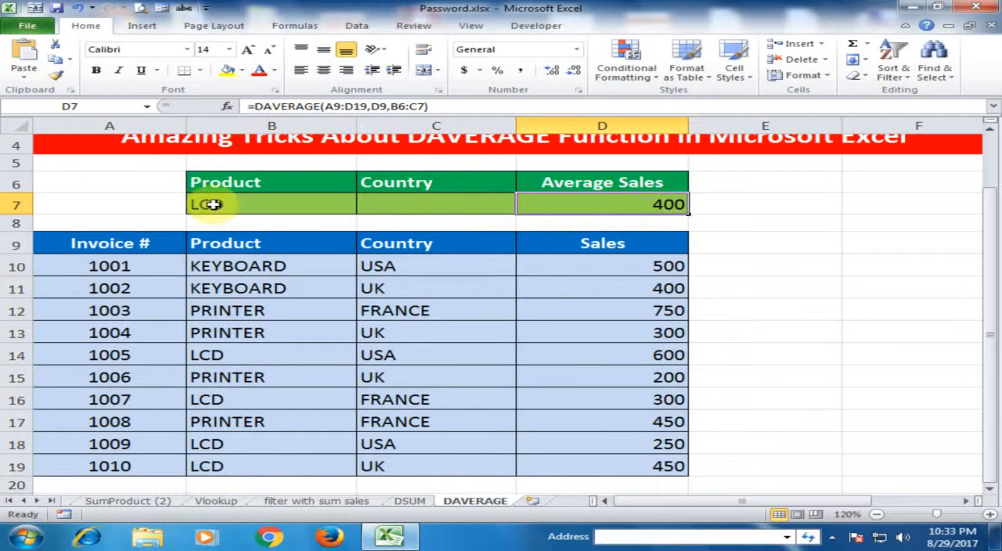
Enter USA as the country criterion in cell C7.
left_click(409, 209)
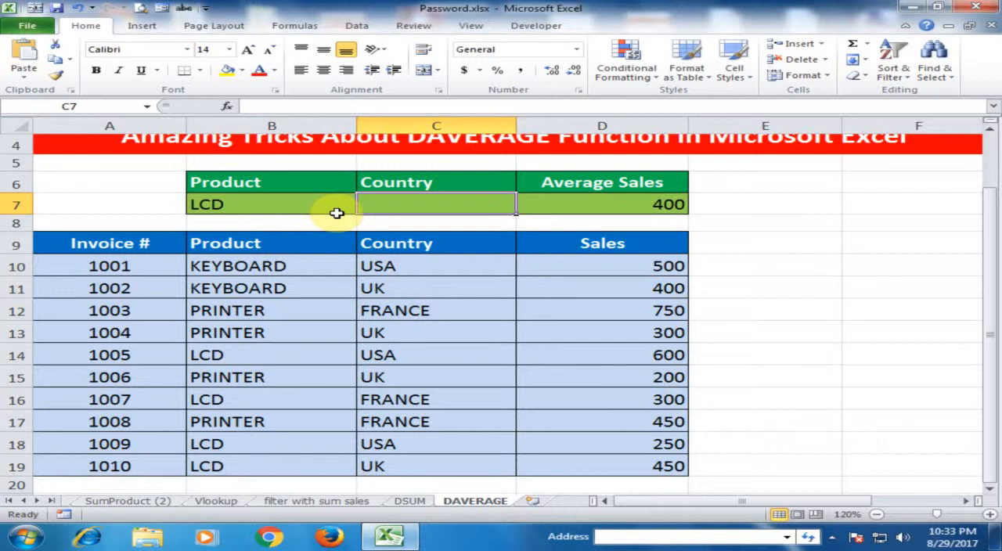
type("USA")
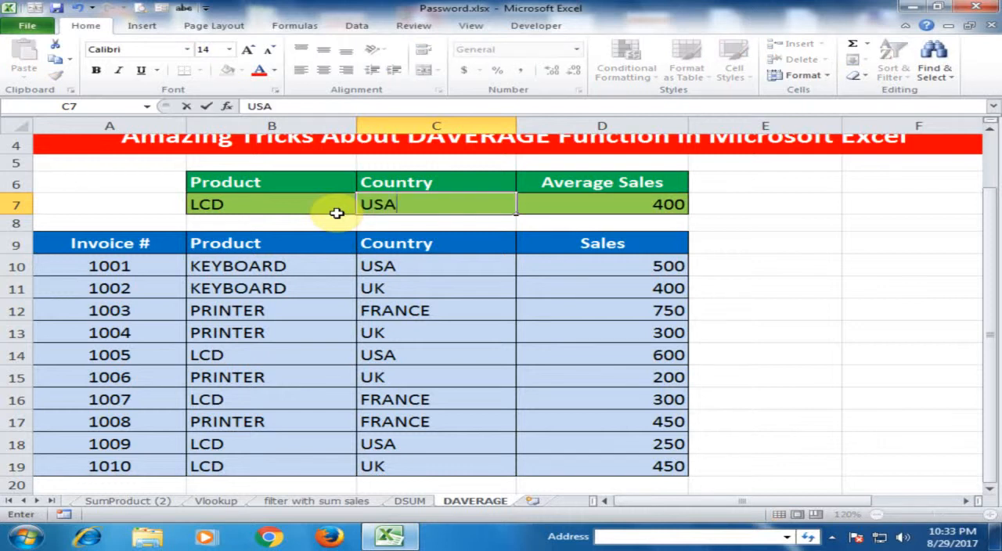
key("Return")
Compare the sales of the LCD rows for USA with the Average Sales formula cell.
left_click(405, 203)
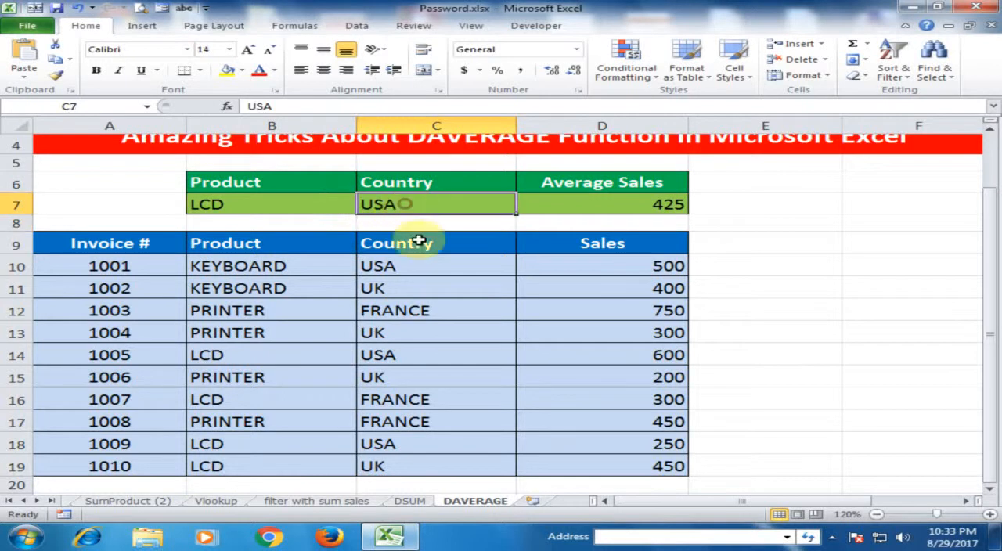
left_click(262, 354)
left_click(384, 354)
left_click(592, 358)
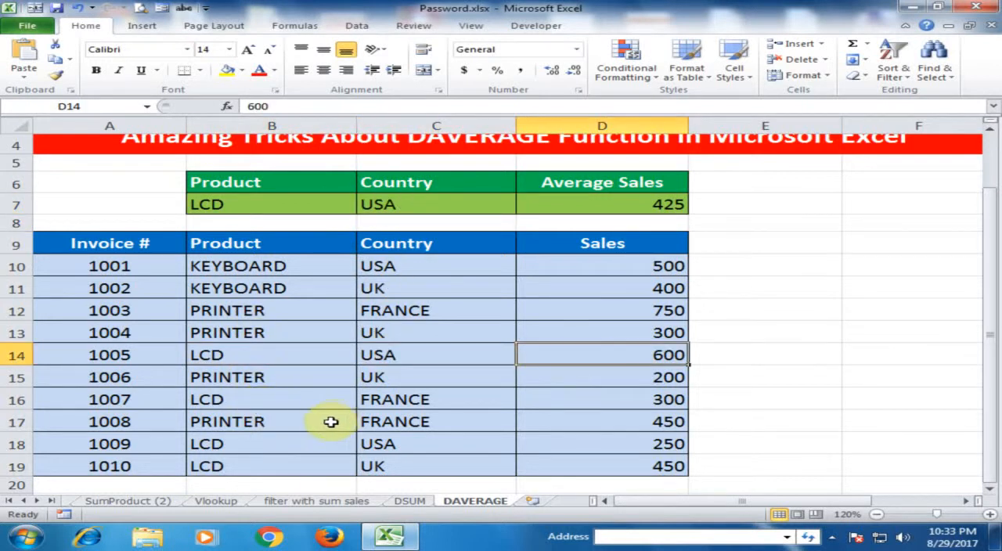
left_click(424, 444)
left_click(605, 442)
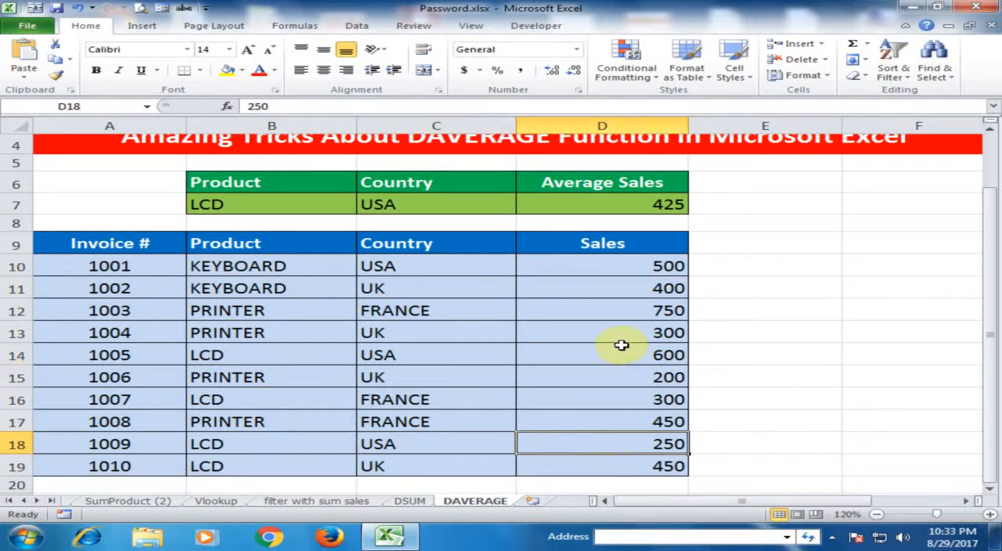
left_click(648, 200)
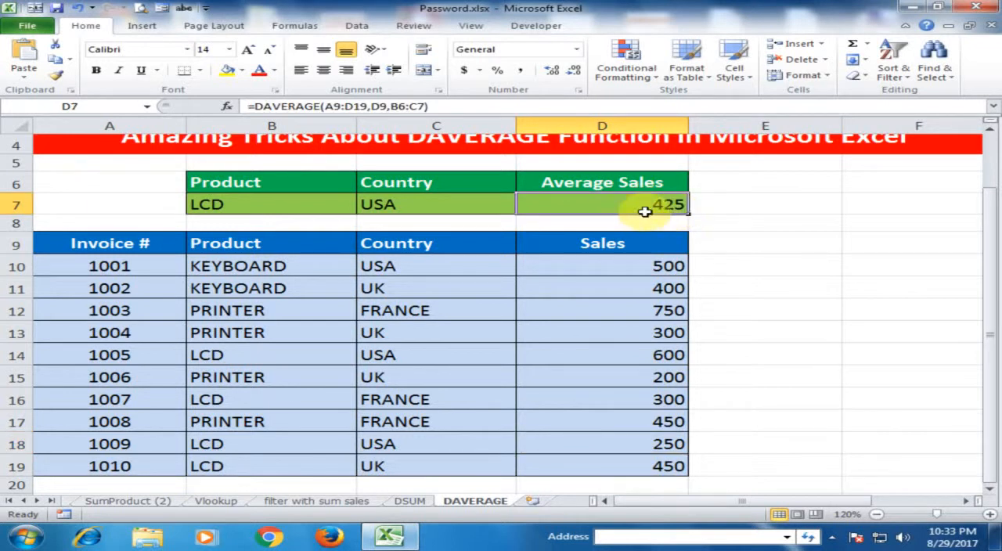
Set the country criterion in cell C7 to UK and check the matching LCD row against Average Sales.
left_click(419, 203)
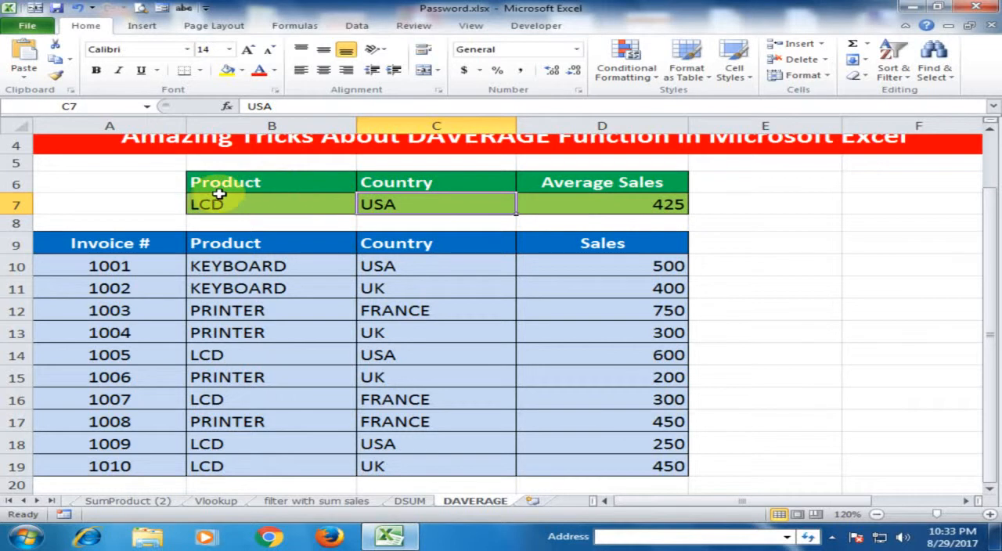
type("UK")
key("Return")
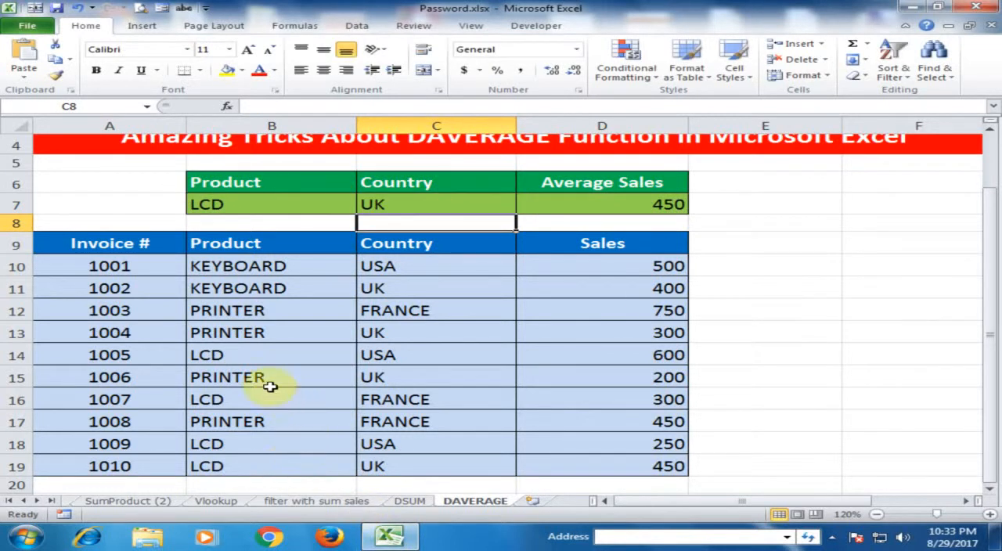
left_click(260, 465)
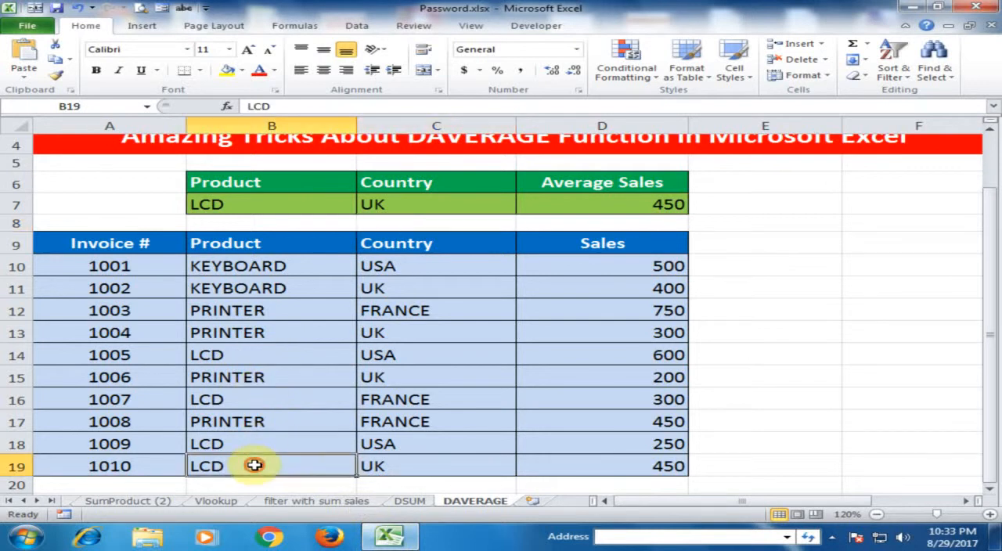
left_click(388, 463)
left_click(639, 461)
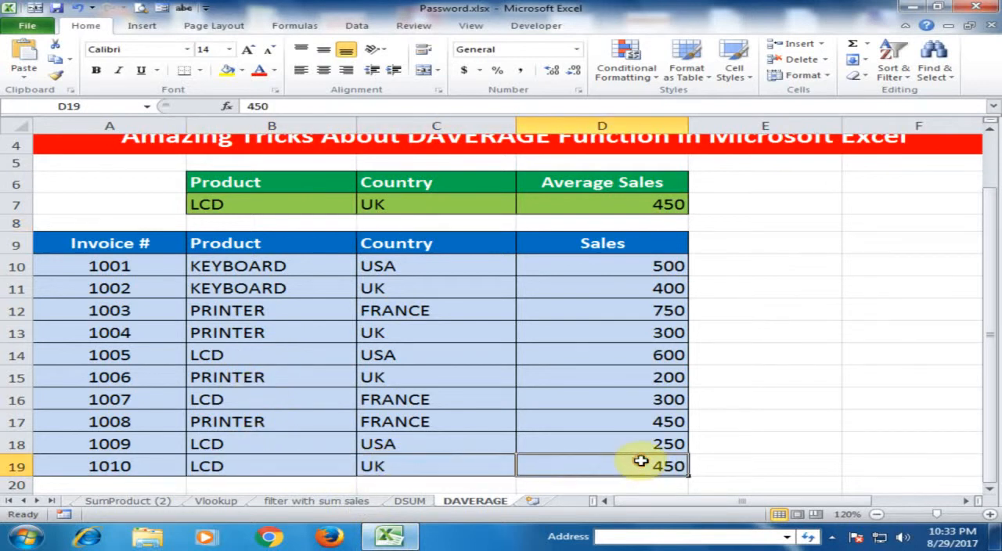
left_click(653, 207)
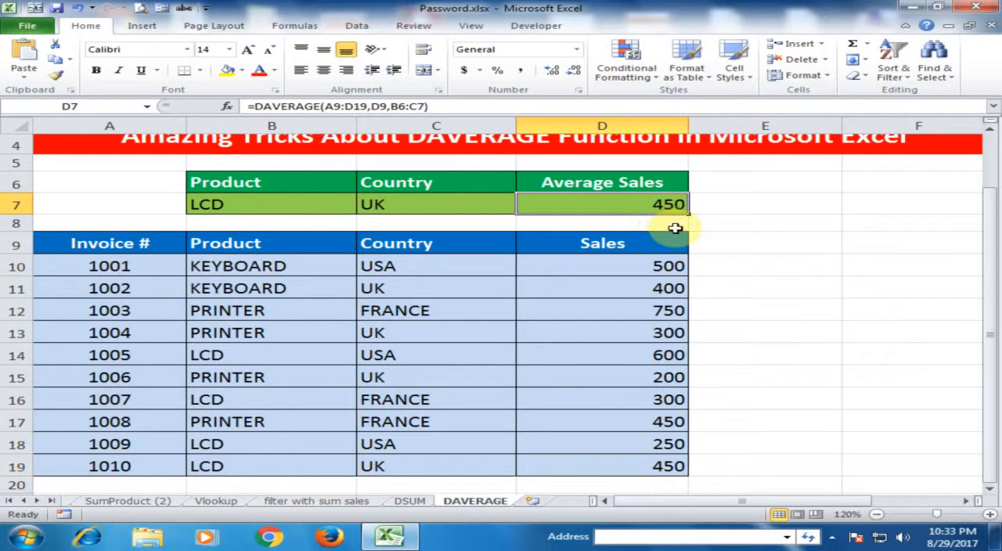